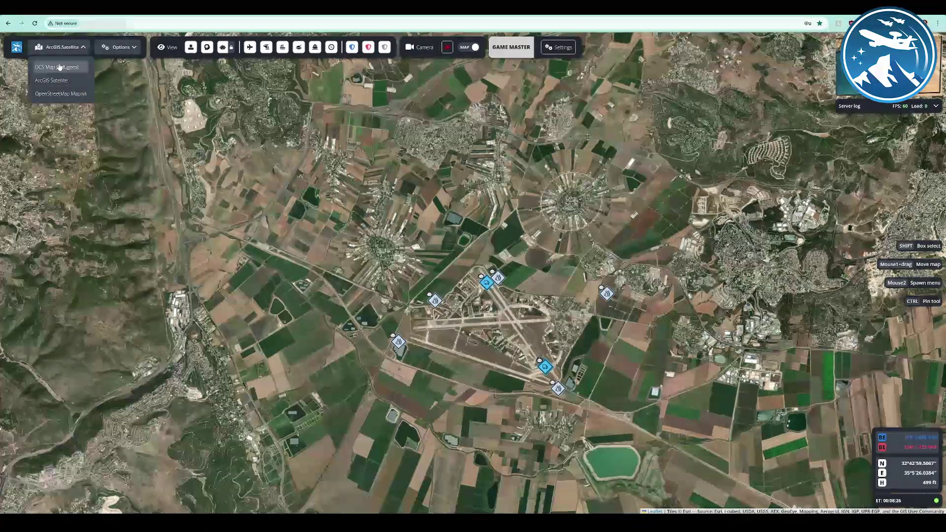
Switch the map layer to the DCS Map (Refugees) and view the surrounding area.
{"action": "left_click", "coordinate": [57, 67]}
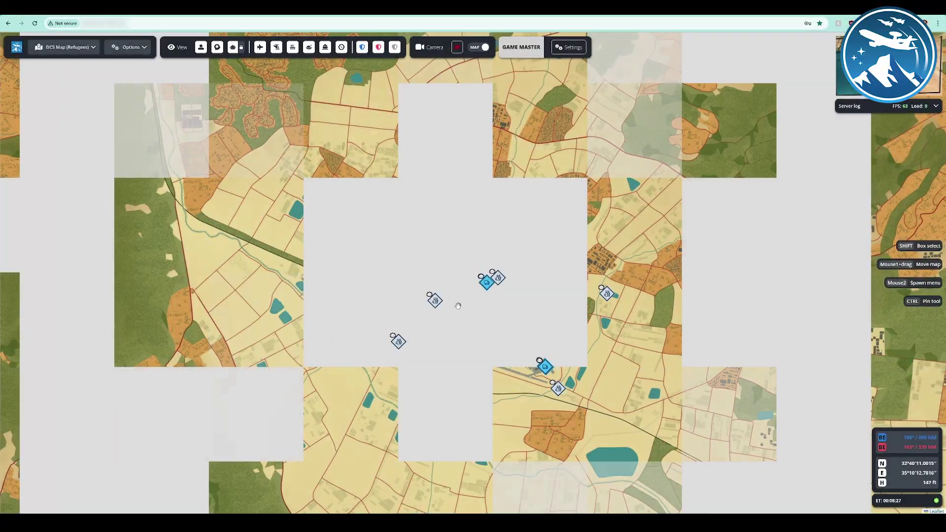
{"action": "left_click_drag", "start_coordinate": [457, 305], "coordinate": [764, 266]}
{"action": "scroll", "coordinate": [518, 350], "scroll_direction": "down", "scroll_amount": 1}
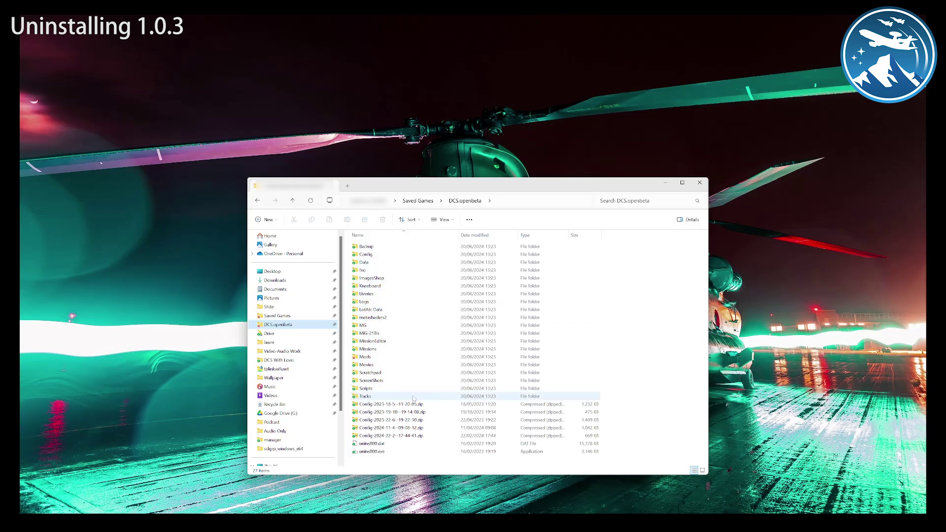
Open the databases folder of the old Olympus install under DCS.openbeta\Mods\Services\Olympus\client\public.
{"action": "left_click", "coordinate": [395, 357]}
{"action": "double_click", "coordinate": [395, 356]}
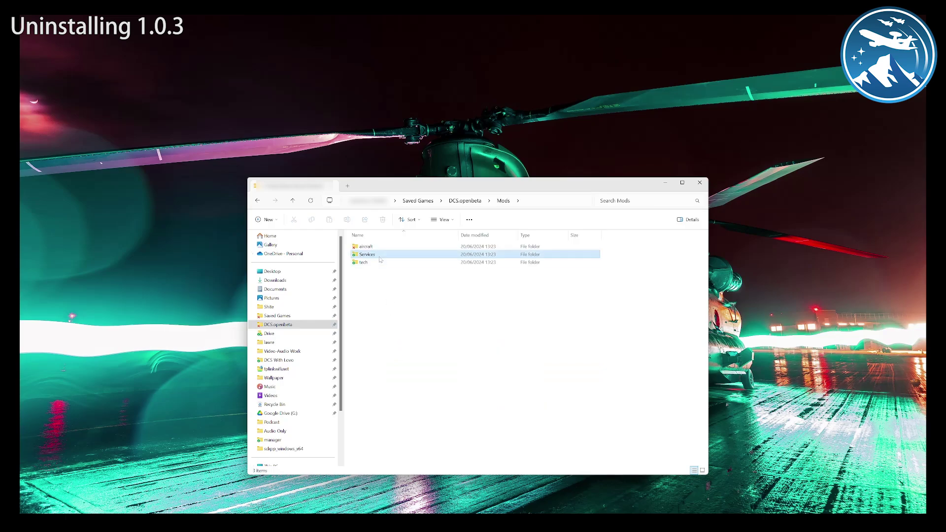
{"action": "double_click", "coordinate": [367, 254]}
{"action": "double_click", "coordinate": [379, 262]}
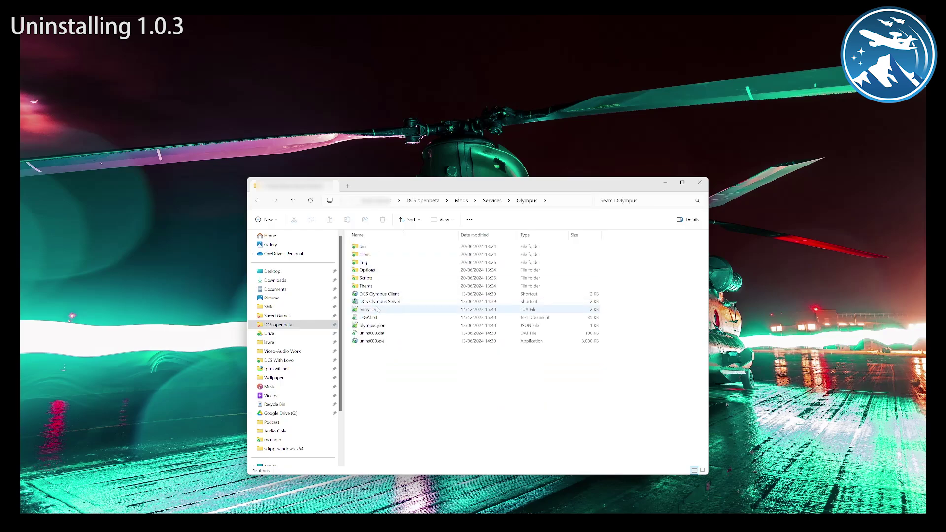
{"action": "double_click", "coordinate": [382, 255]}
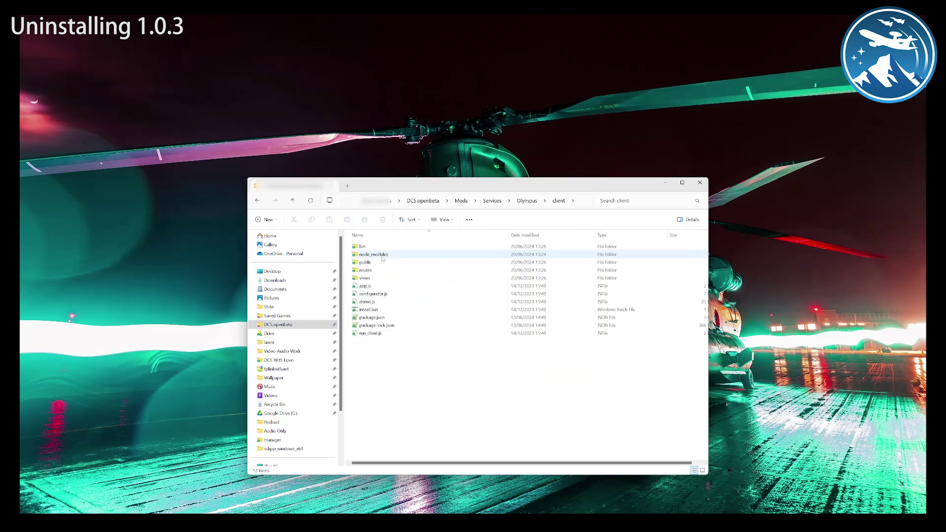
{"action": "double_click", "coordinate": [382, 264]}
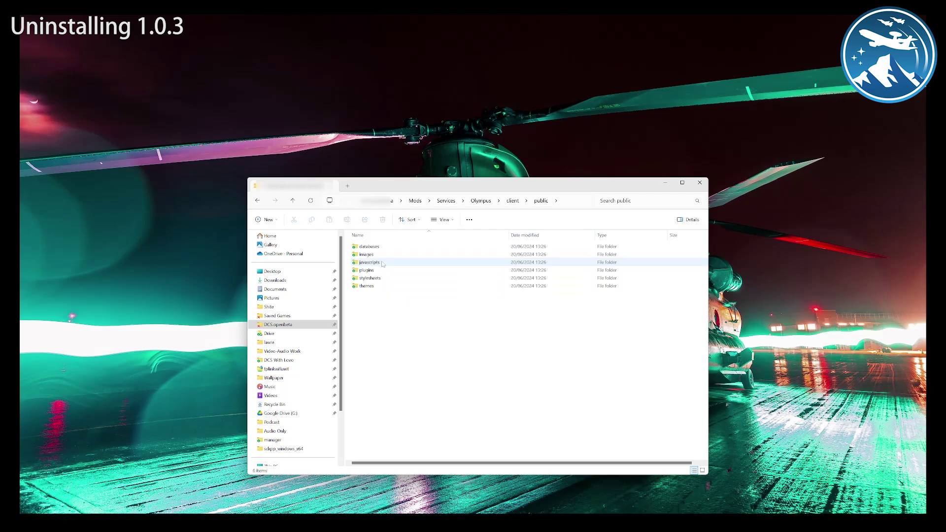
{"action": "double_click", "coordinate": [384, 248]}
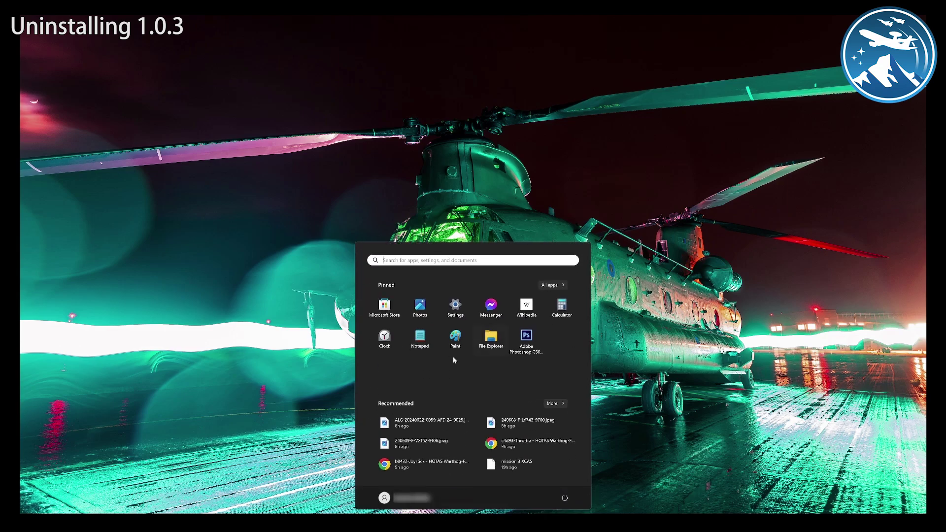
Uninstall DCS Olympus v1.0.3 through the installed apps in Windows Settings and close the removal notice.
{"action": "left_click", "coordinate": [456, 315]}
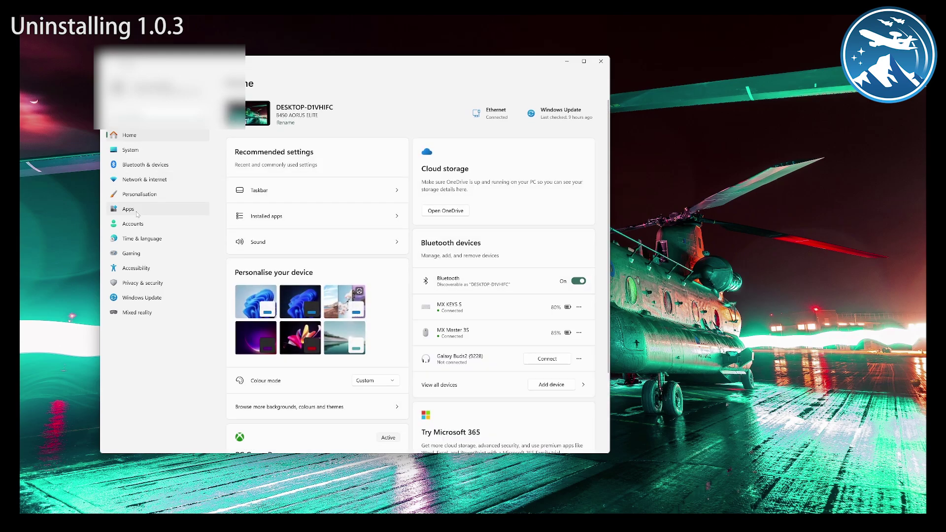
{"action": "left_click", "coordinate": [138, 214]}
{"action": "left_click_drag", "start_coordinate": [355, 68], "coordinate": [524, 94]}
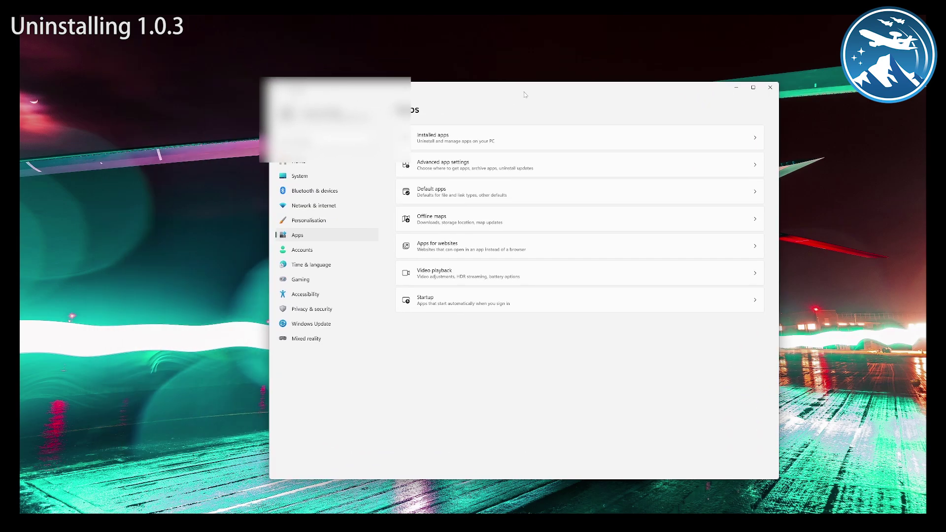
{"action": "left_click", "coordinate": [519, 137]}
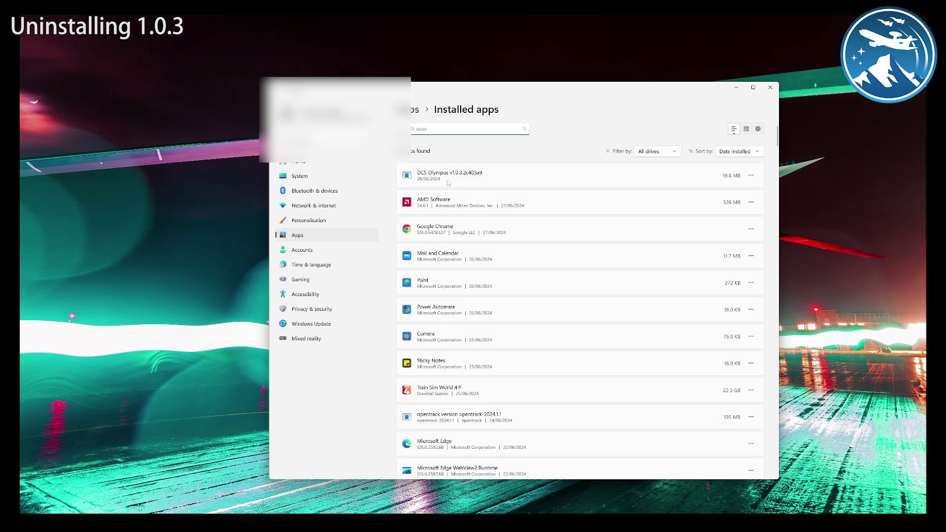
{"action": "left_click", "coordinate": [750, 175]}
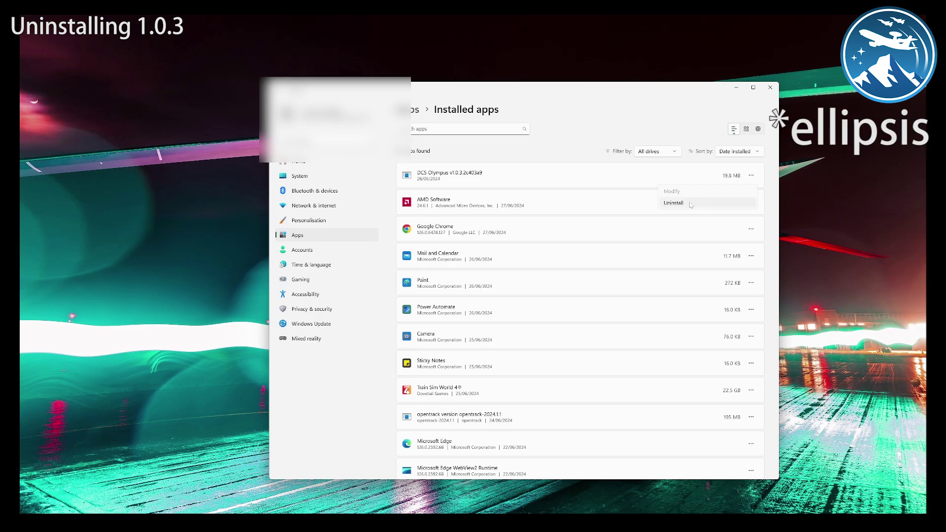
{"action": "left_click", "coordinate": [682, 204]}
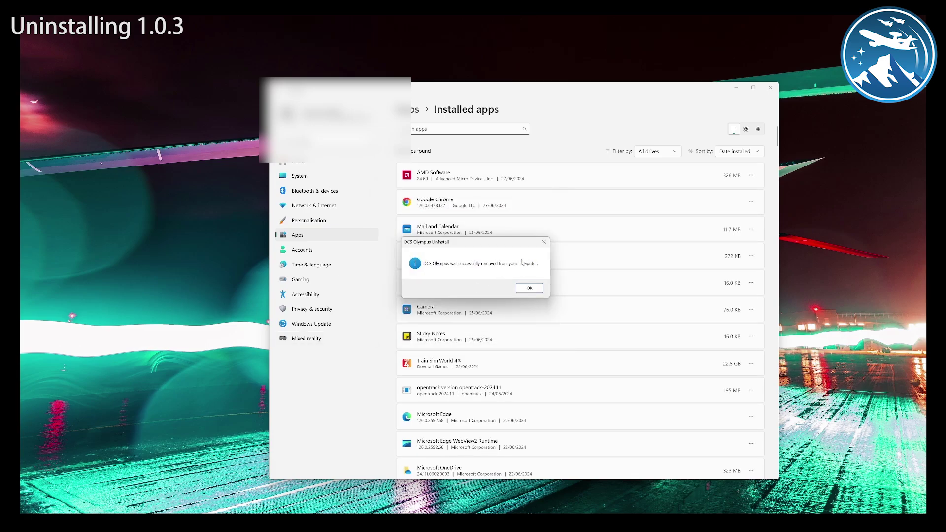
{"action": "left_click", "coordinate": [536, 287]}
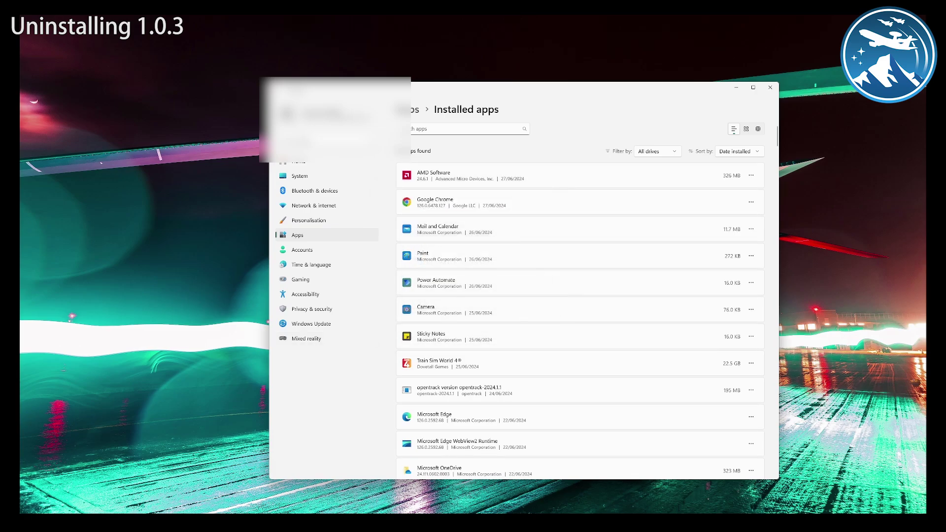
Switch to File Explorer and check DCS.openbeta\Mods\Services for a leftover Olympus folder.
{"action": "mouse_move", "coordinate": [342, 522]}
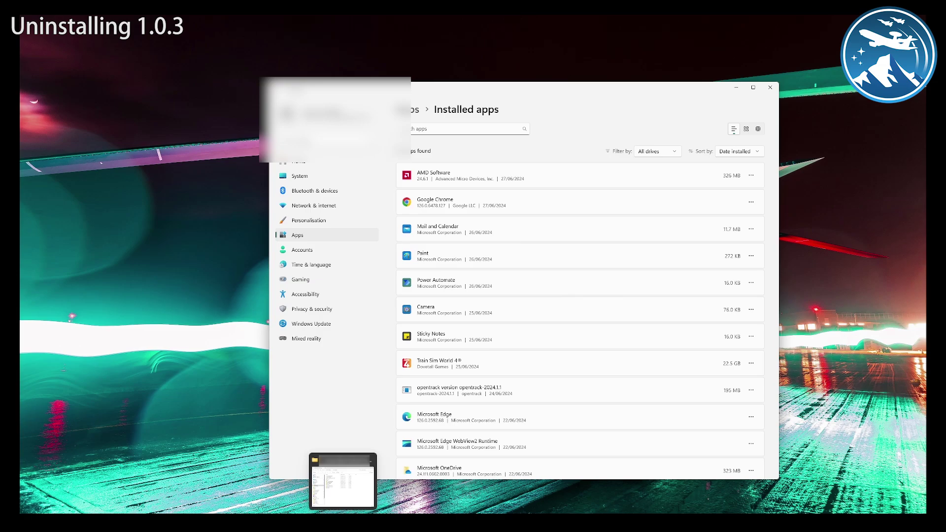
{"action": "left_click", "coordinate": [343, 481]}
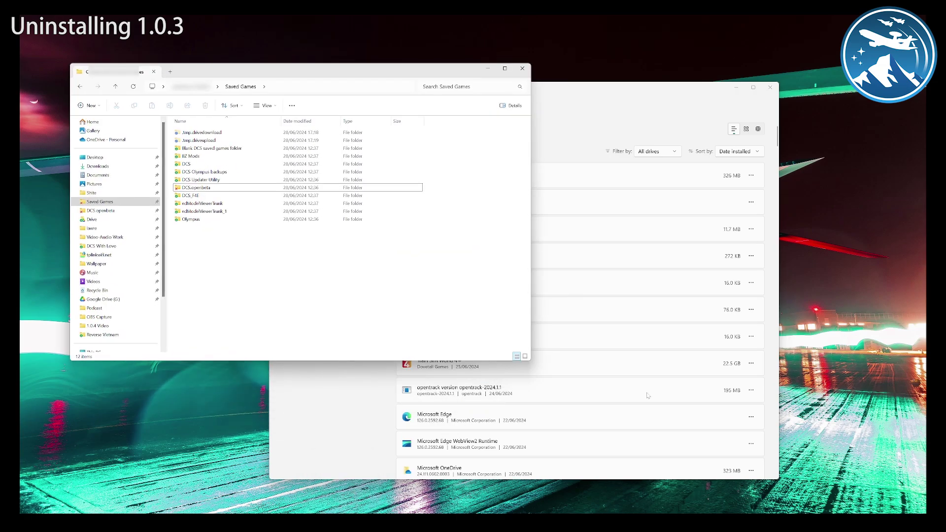
{"action": "left_click", "coordinate": [247, 191]}
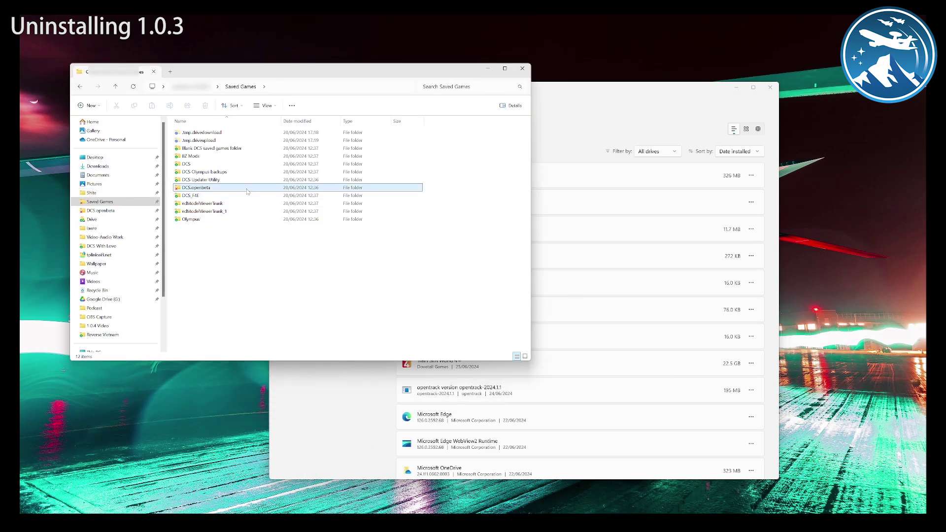
{"action": "double_click", "coordinate": [247, 190]}
{"action": "left_click_drag", "start_coordinate": [335, 70], "coordinate": [599, 69]}
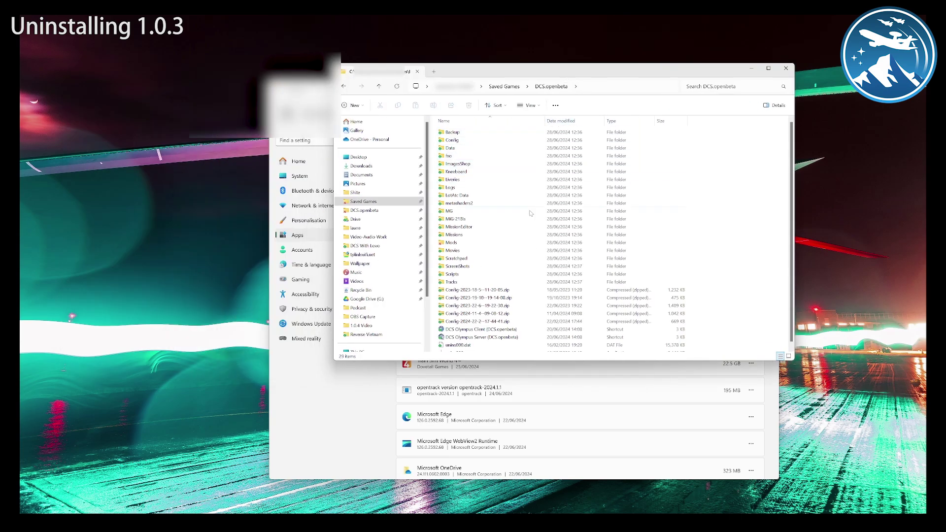
{"action": "double_click", "coordinate": [483, 245]}
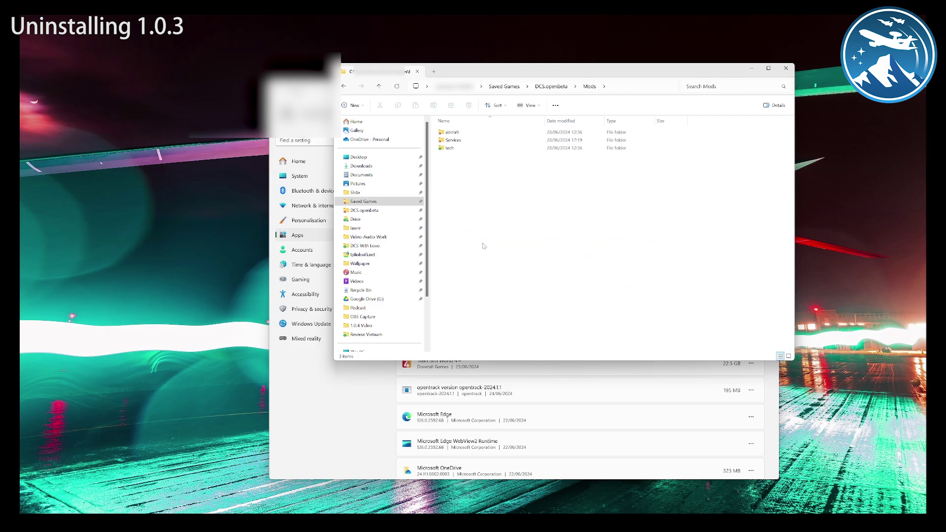
{"action": "double_click", "coordinate": [474, 140]}
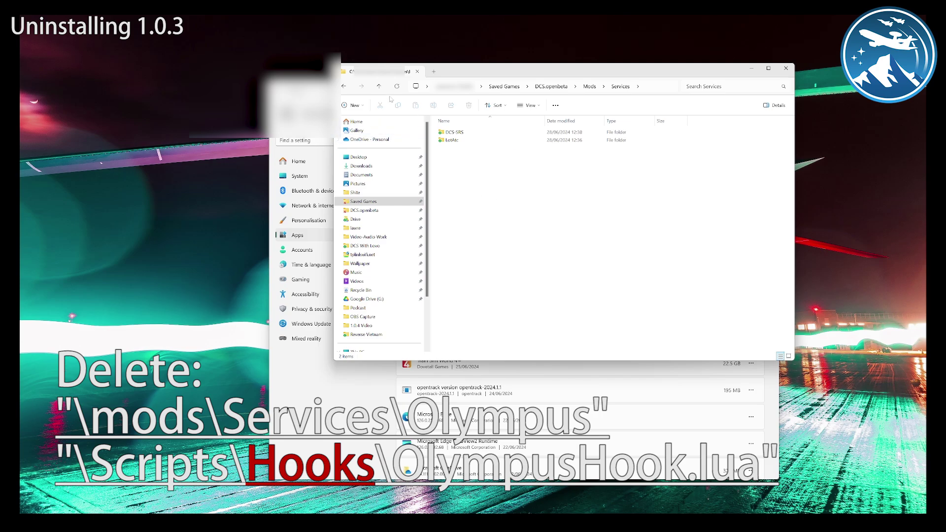
Check the DCS.openbeta Scripts folder for leftover Olympus files, and close File Explorer.
{"action": "left_click", "coordinate": [379, 87]}
{"action": "left_click", "coordinate": [379, 86]}
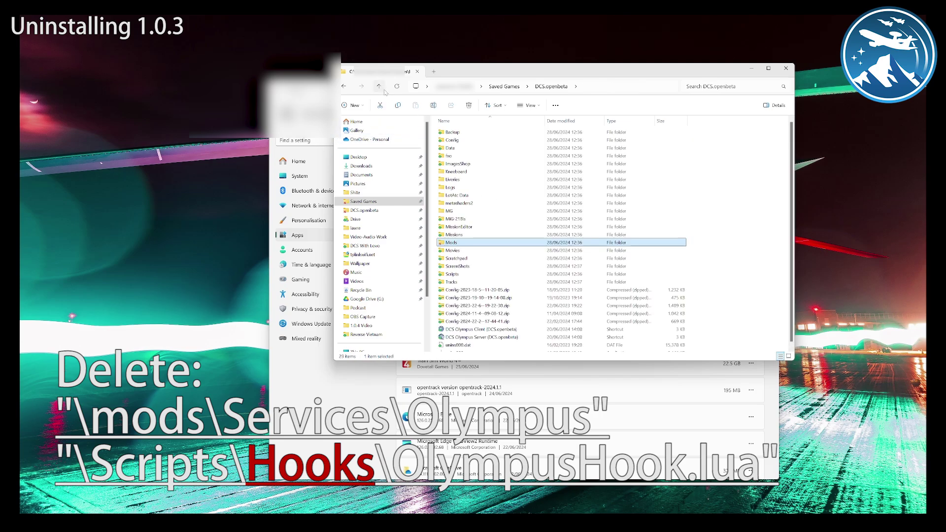
{"action": "double_click", "coordinate": [475, 274]}
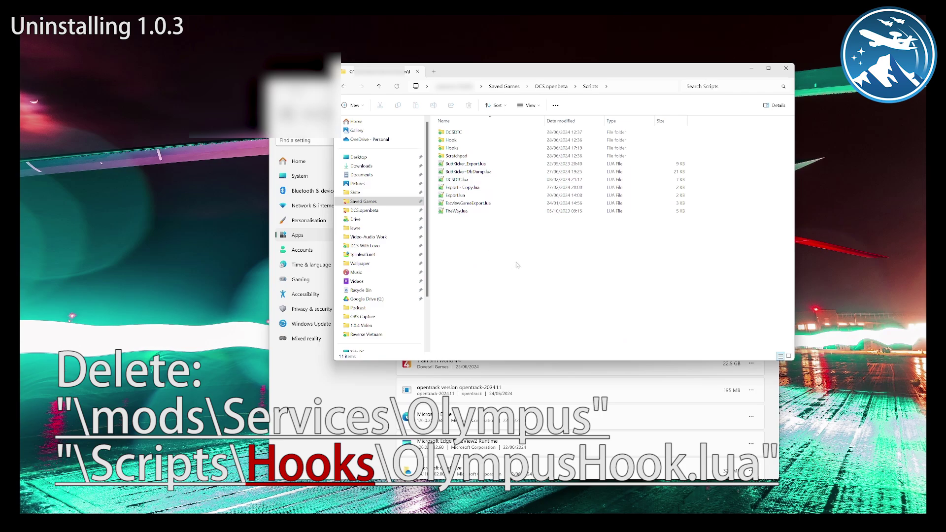
{"action": "left_click", "coordinate": [786, 68]}
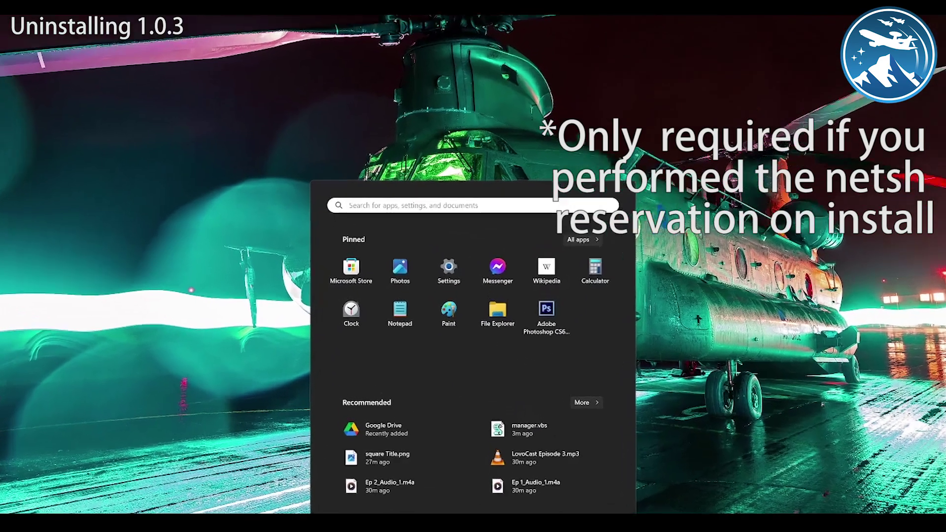
Search Windows for cmd and run Command Prompt as administrator.
{"action": "type", "text": "cmd"}
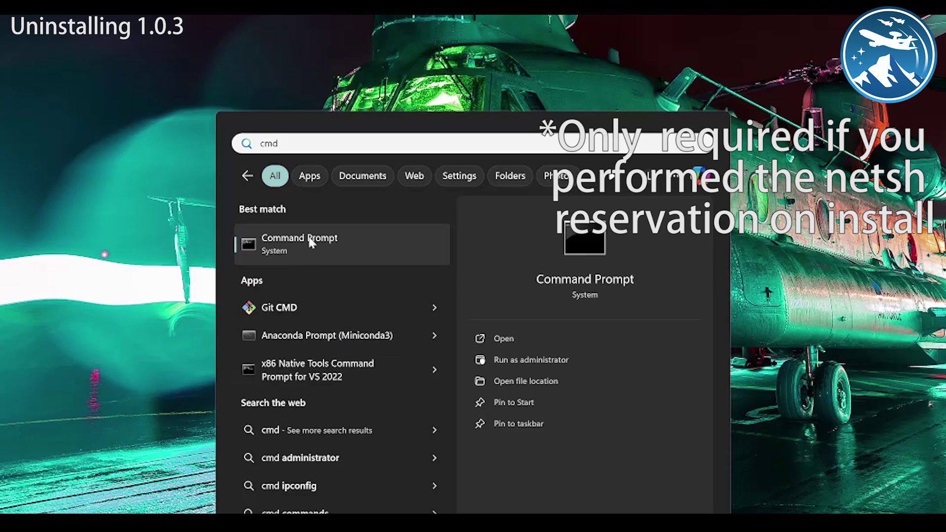
{"action": "right_click", "coordinate": [311, 241]}
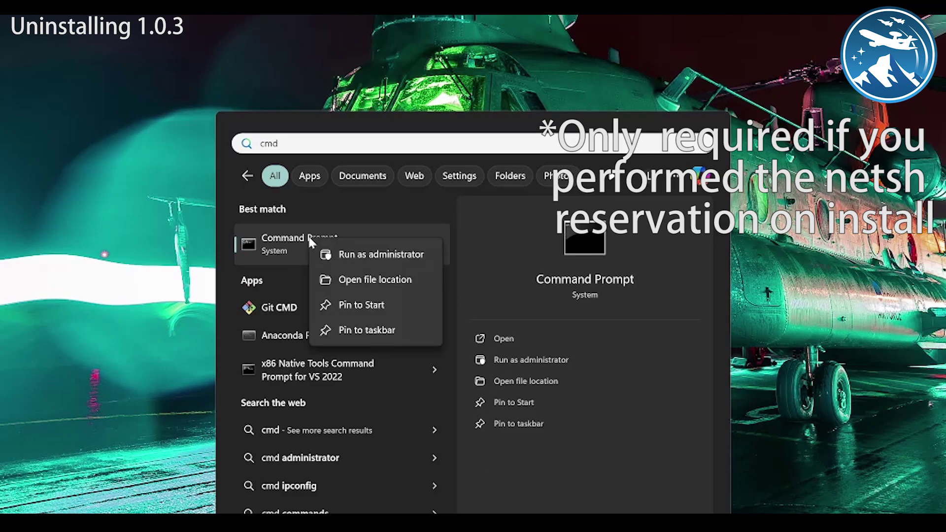
{"action": "left_click", "coordinate": [388, 260]}
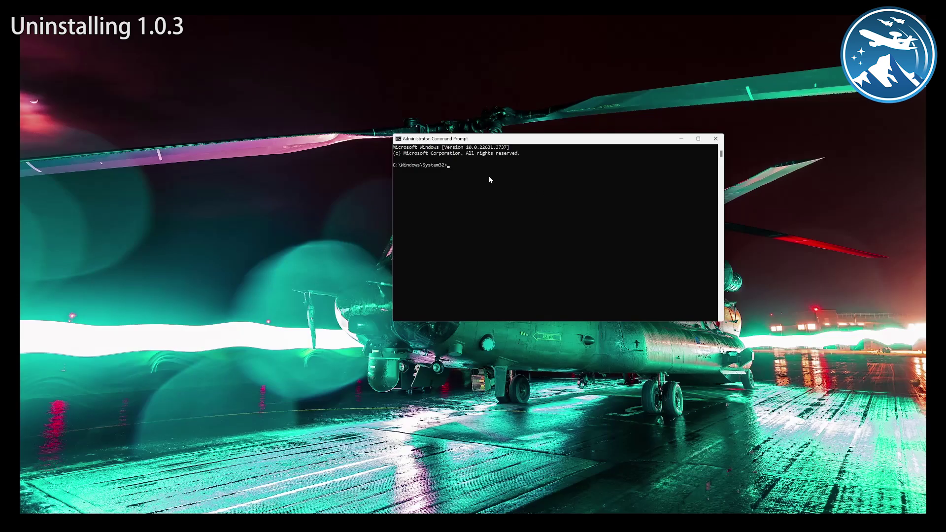
{"action": "type", "text": "netsh http delete urlacl url=http://*:3001/olympus"}
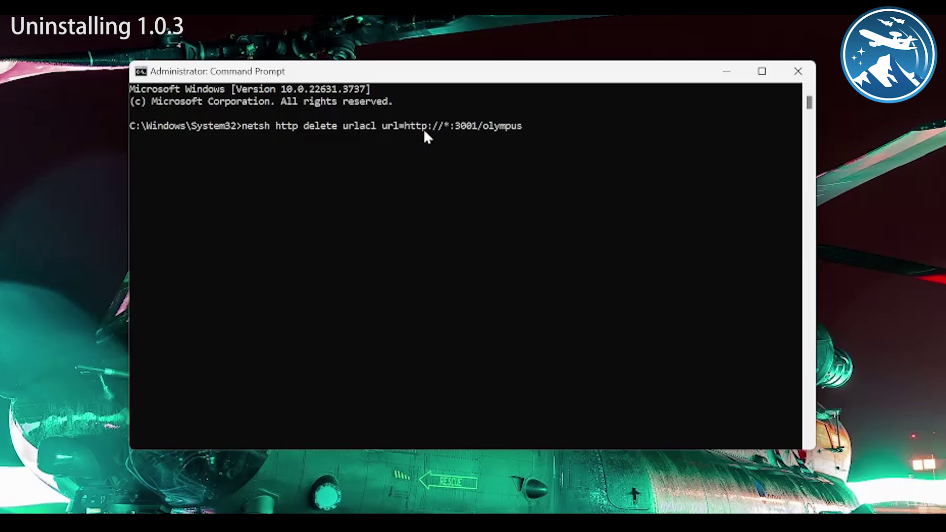
{"action": "mouse_move", "coordinate": [476, 127]}
{"action": "left_mouse_down"}
{"action": "mouse_move", "coordinate": [454, 128]}
{"action": "mouse_move", "coordinate": [477, 127]}
{"action": "left_mouse_up"}
{"action": "left_click", "coordinate": [454, 127]}
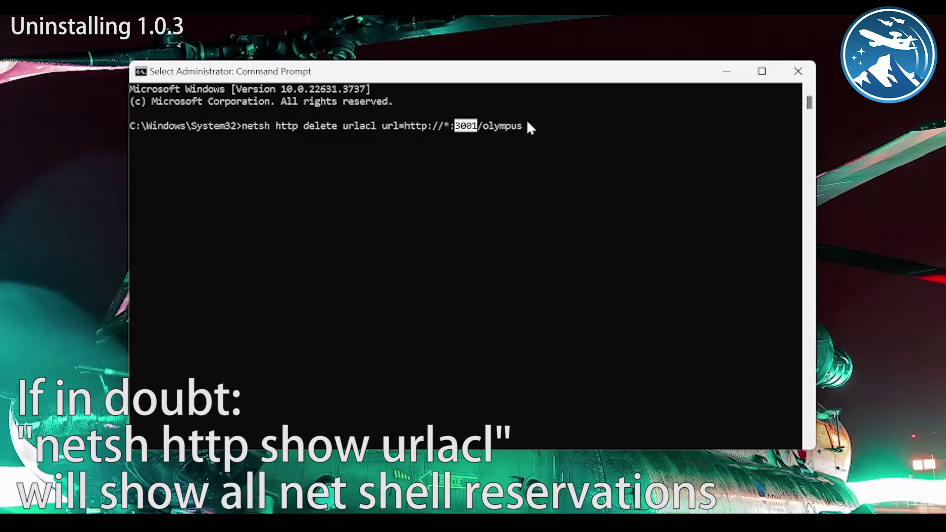
{"action": "left_click_drag", "start_coordinate": [525, 129], "coordinate": [493, 129]}
{"action": "left_click", "coordinate": [460, 129]}
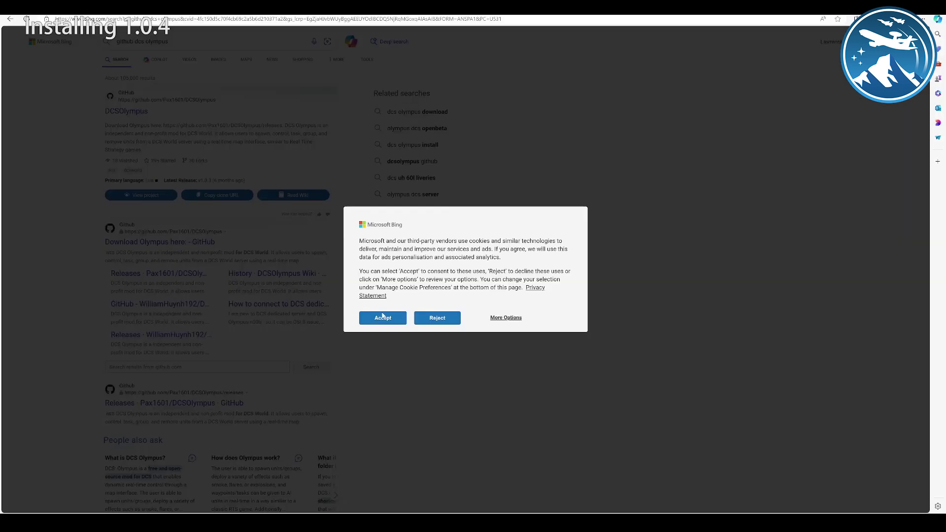
Reject Bing's cookies and open the Releases page of the Pax1601/DCSOlympus repository on GitHub.
{"action": "left_click", "coordinate": [444, 317]}
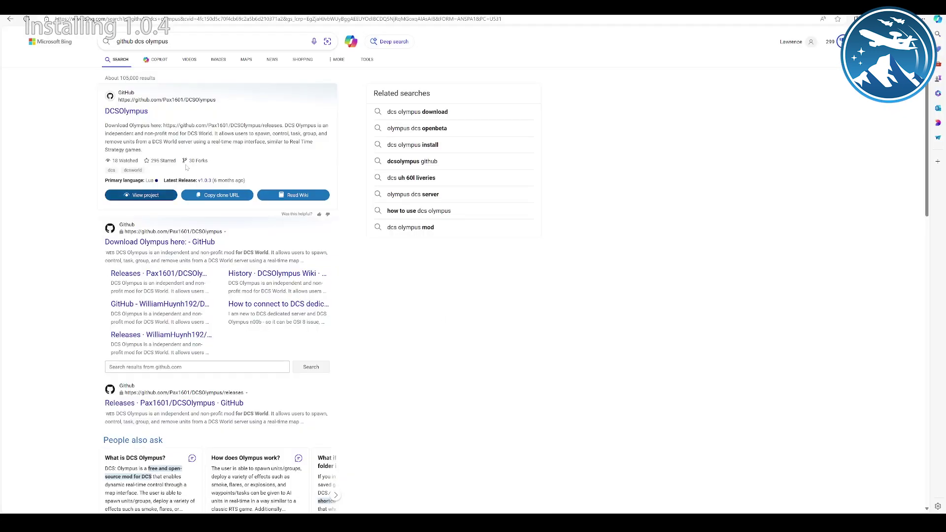
{"action": "left_click", "coordinate": [146, 112]}
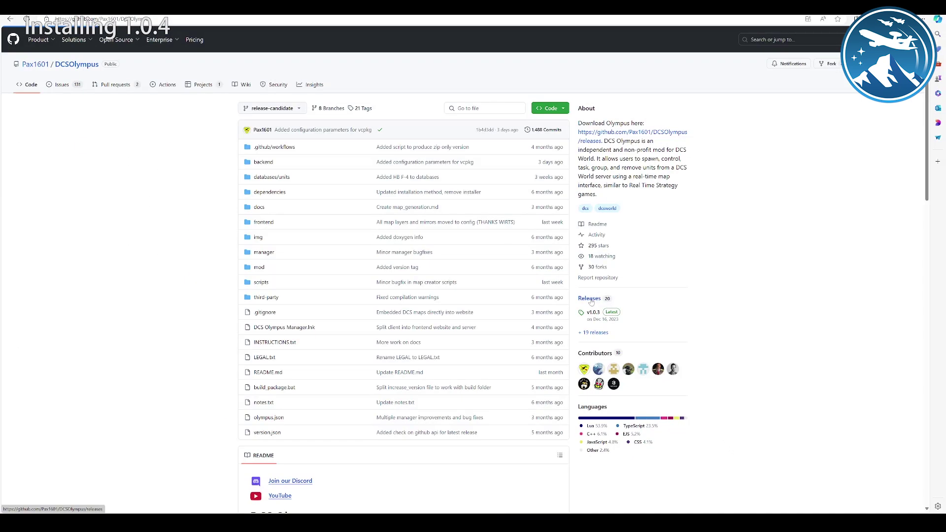
{"action": "left_click", "coordinate": [590, 298]}
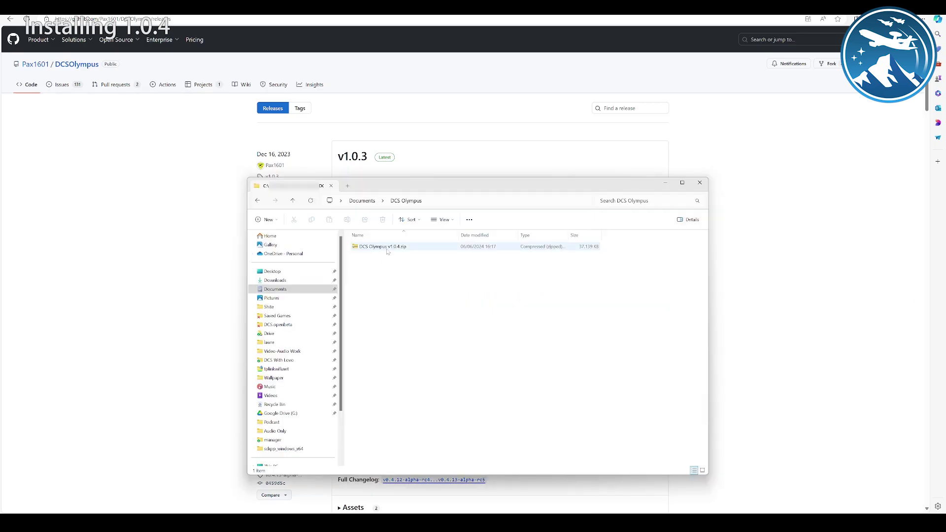
Extract DCS Olympus v1.0.4.zip to the default DCS Olympus v1.0.4 folder in Documents\DCS Olympus.
{"action": "left_click", "coordinate": [388, 247]}
{"action": "left_click", "coordinate": [481, 220]}
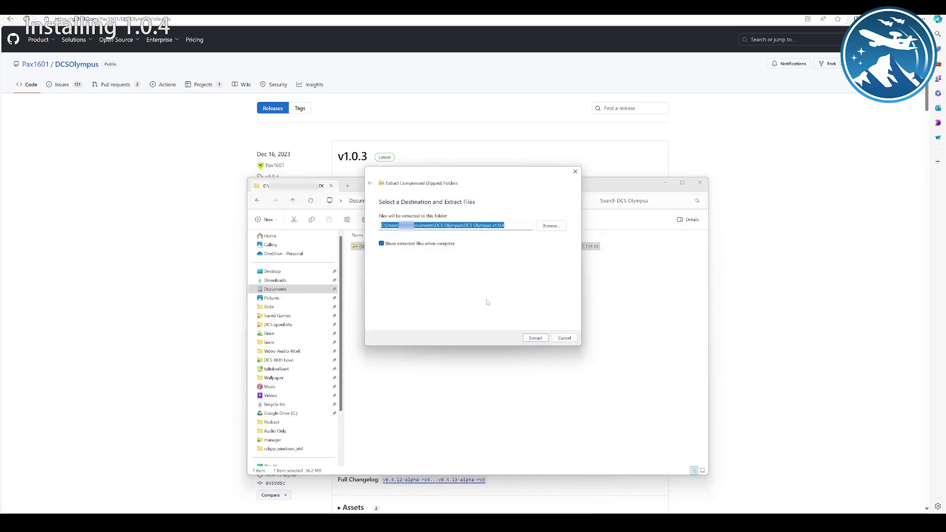
{"action": "left_click", "coordinate": [534, 339]}
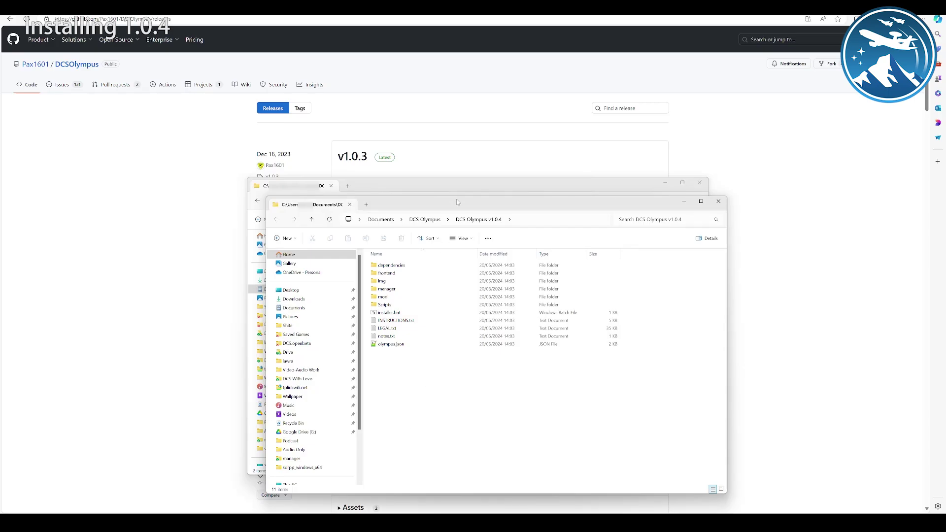
Run installer.bat from the DCS Olympus v1.0.4 folder, overriding the Windows SmartScreen block.
{"action": "left_click_drag", "start_coordinate": [458, 203], "coordinate": [490, 109]}
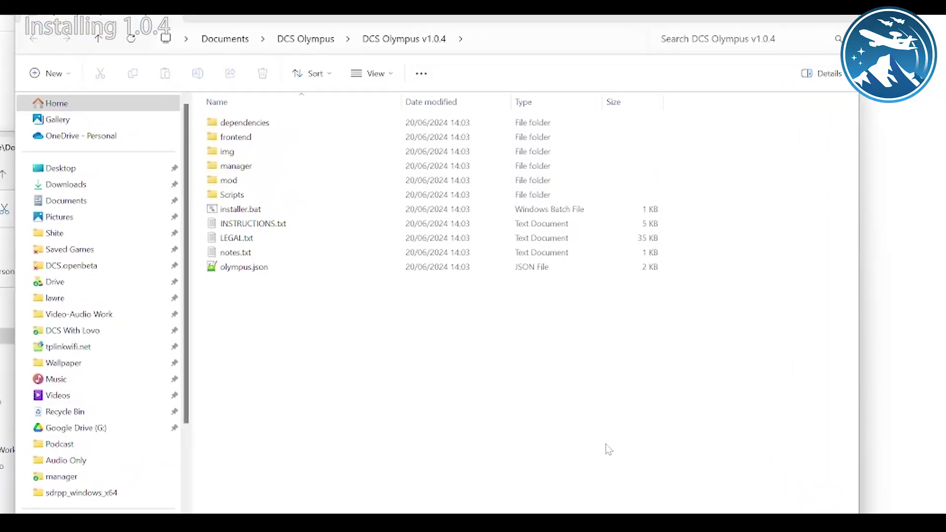
{"action": "left_click", "coordinate": [278, 209]}
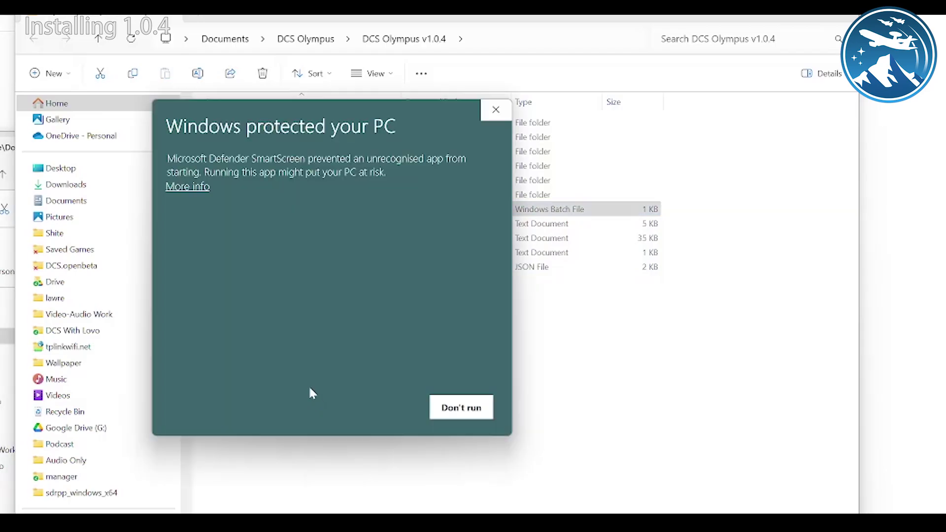
{"action": "left_click", "coordinate": [206, 189]}
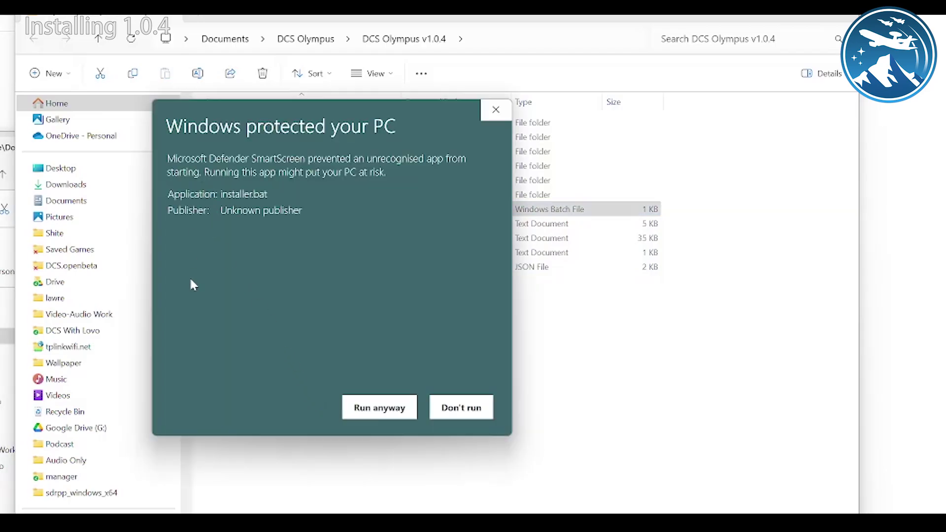
{"action": "left_click", "coordinate": [387, 405]}
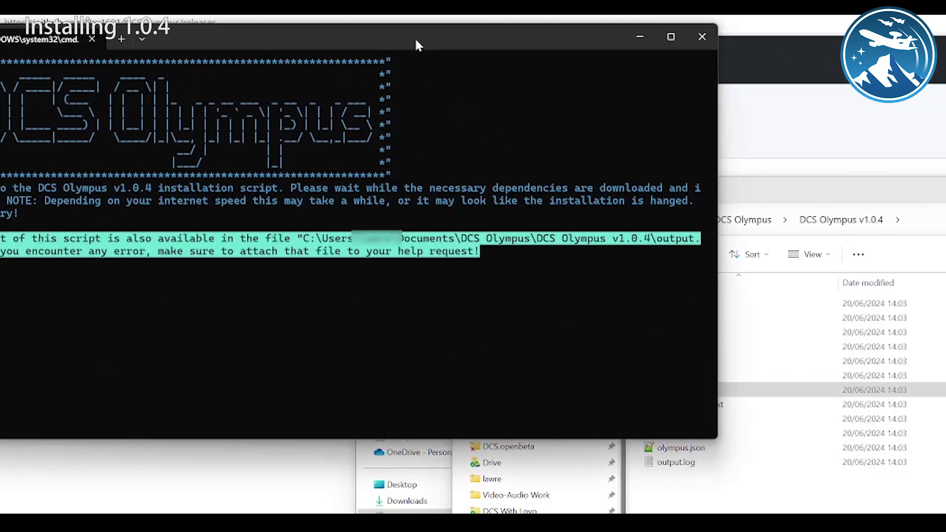
{"action": "left_click_drag", "start_coordinate": [553, 85], "coordinate": [614, 66]}
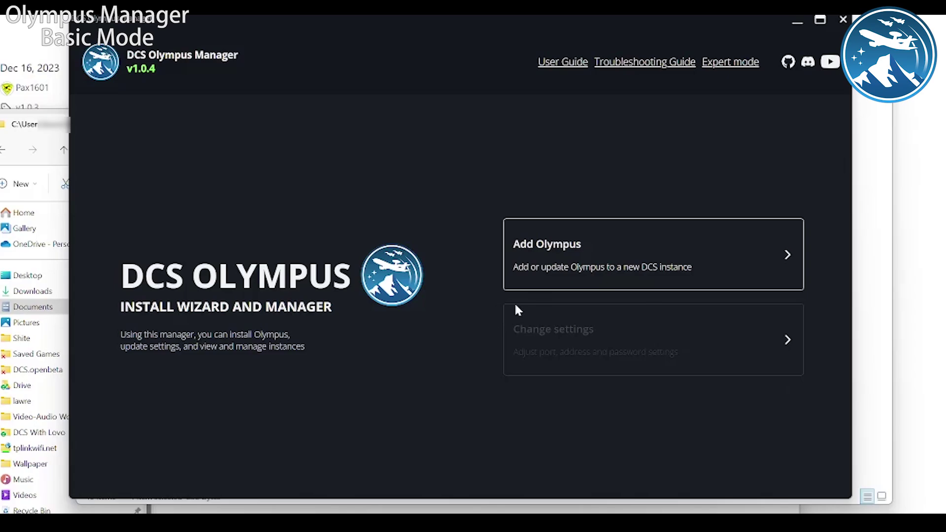
Start adding Olympus and check the Saved Games folder for the DCS instances the wizard offers.
{"action": "left_click", "coordinate": [589, 254]}
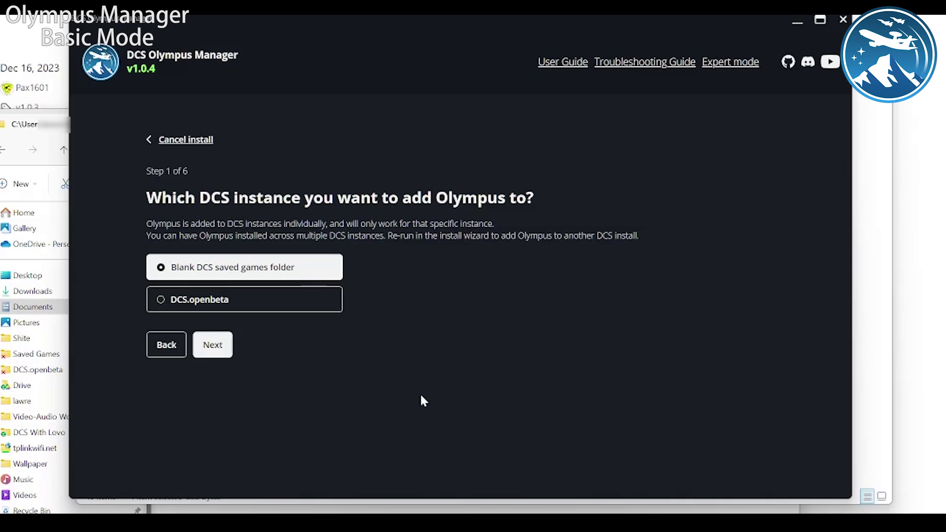
{"action": "key", "text": "alt+Tab"}
{"action": "left_click", "coordinate": [36, 354]}
{"action": "left_click", "coordinate": [513, 43]}
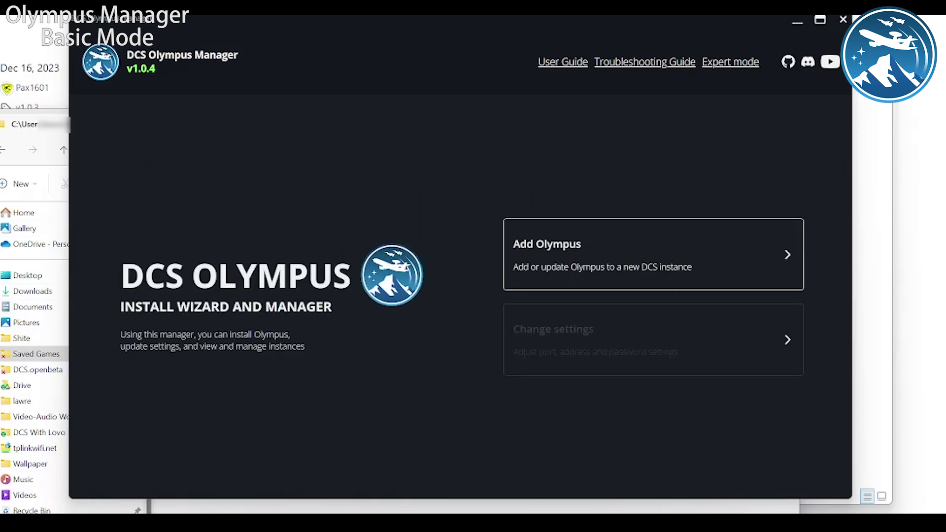
Add Olympus to the DCS.openbeta instance for singleplayer with automatically applied port and address settings.
{"action": "left_click", "coordinate": [541, 260]}
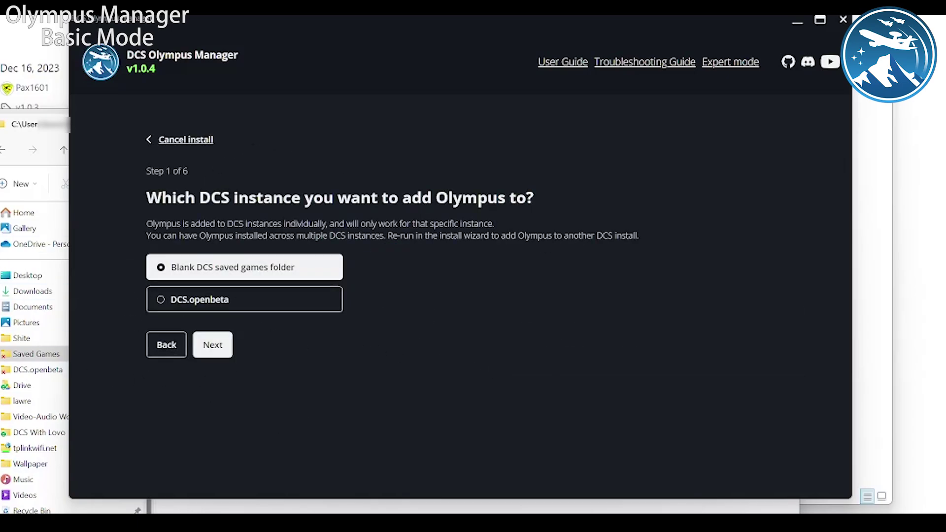
{"action": "left_click", "coordinate": [153, 304]}
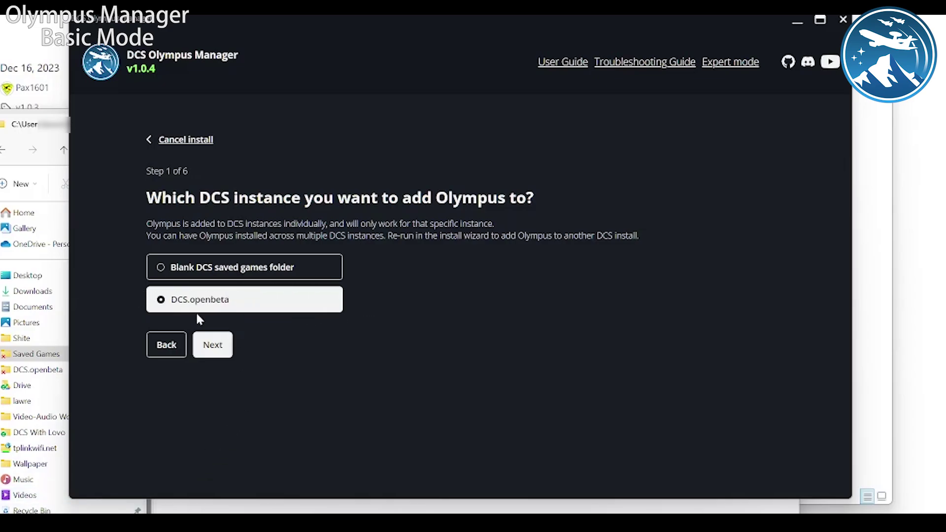
{"action": "left_click", "coordinate": [223, 351]}
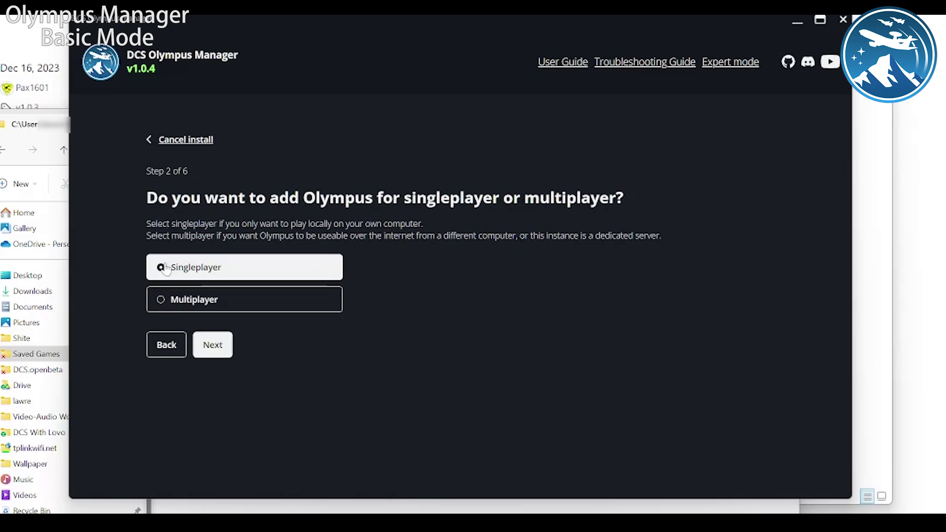
{"action": "left_click_drag", "start_coordinate": [147, 197], "coordinate": [654, 198]}
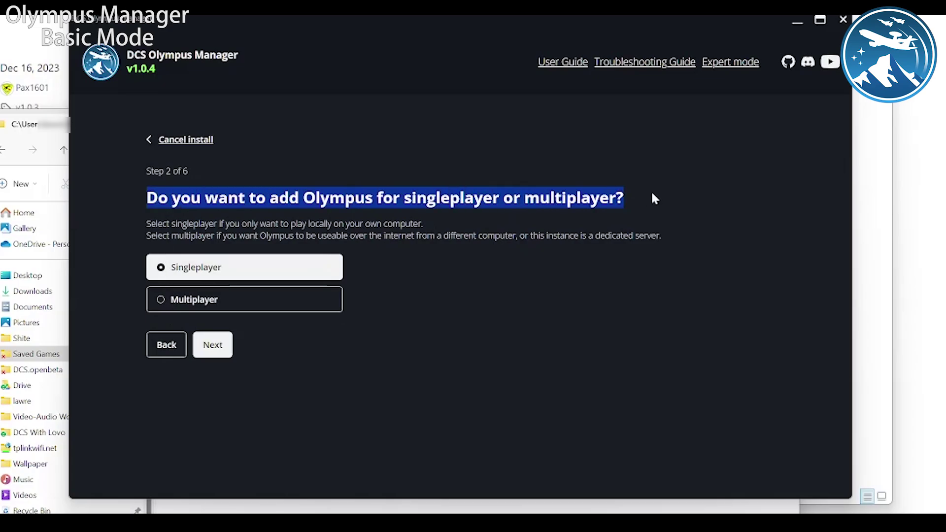
{"action": "left_click", "coordinate": [227, 357]}
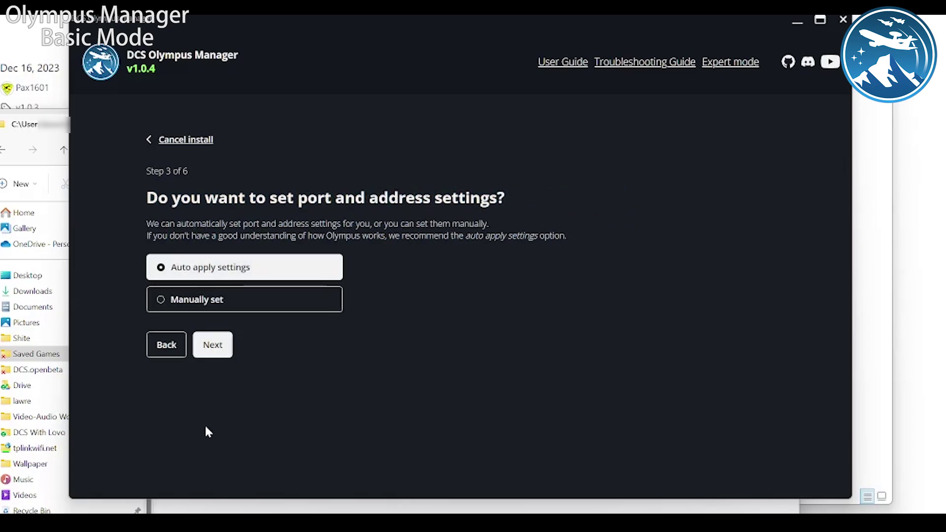
{"action": "left_click", "coordinate": [212, 344]}
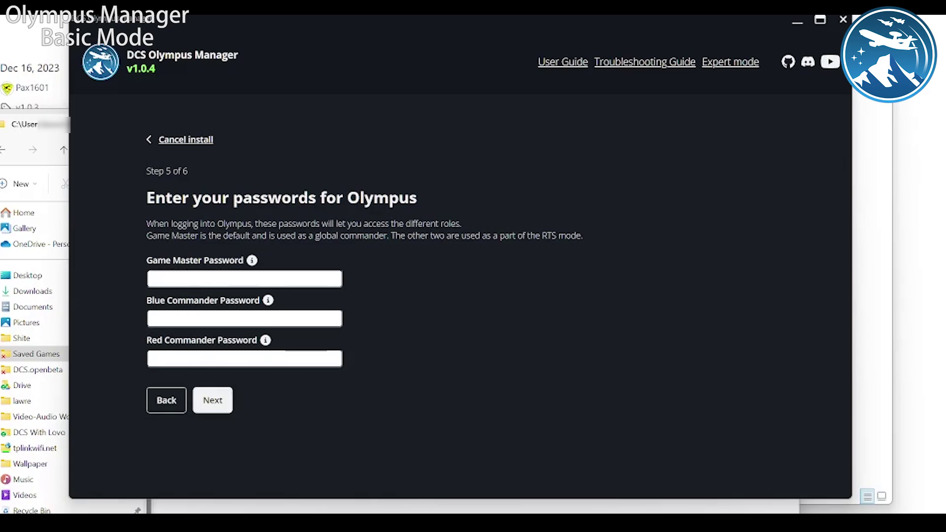
Enter the Game Master, Blue Commander and Red Commander passwords for Olympus and continue to the camera plugin choice.
{"action": "type", "text": "********"}
{"action": "key", "text": "Tab"}
{"action": "type", "text": "****"}
{"action": "key", "text": "Tab"}
{"action": "type", "text": "***"}
{"action": "left_click", "coordinate": [223, 400]}
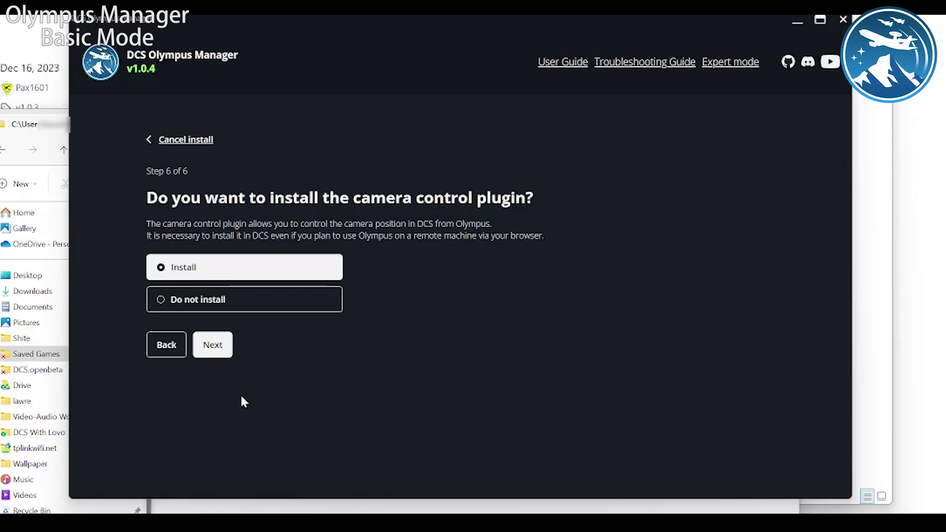
Choose to install the camera control plugin and allow Electron to access public and private networks.
{"action": "left_click", "coordinate": [229, 352]}
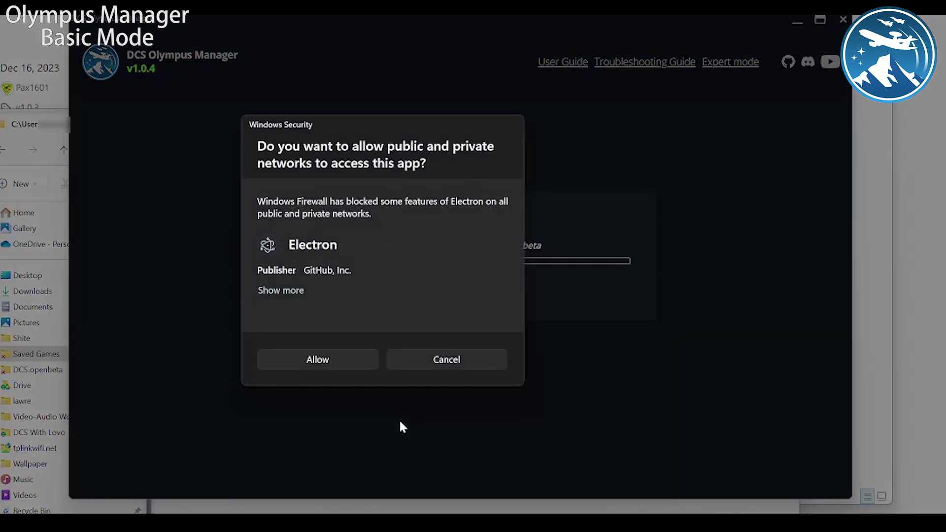
{"action": "left_click", "coordinate": [343, 364]}
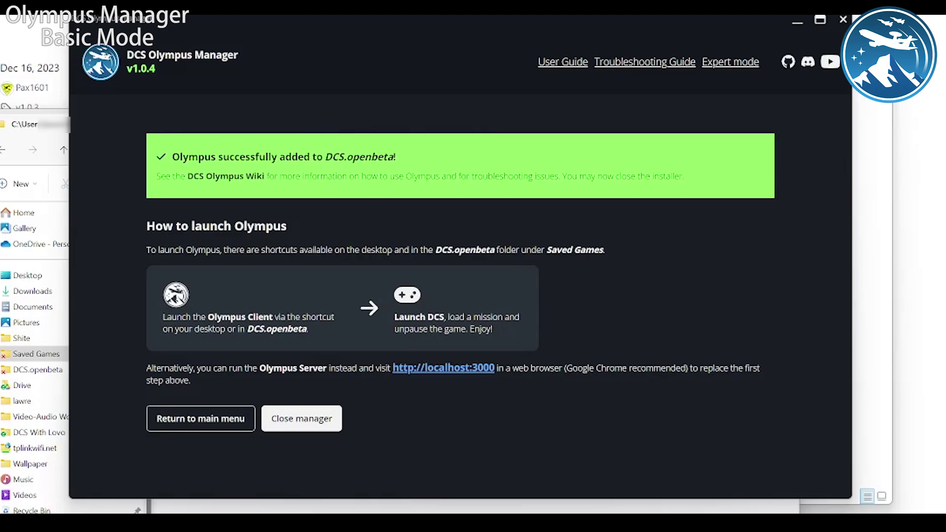
Read the installer's closing notes about the DCS Olympus Wiki and how to launch the Olympus Client.
{"action": "left_click_drag", "start_coordinate": [203, 157], "coordinate": [353, 157]}
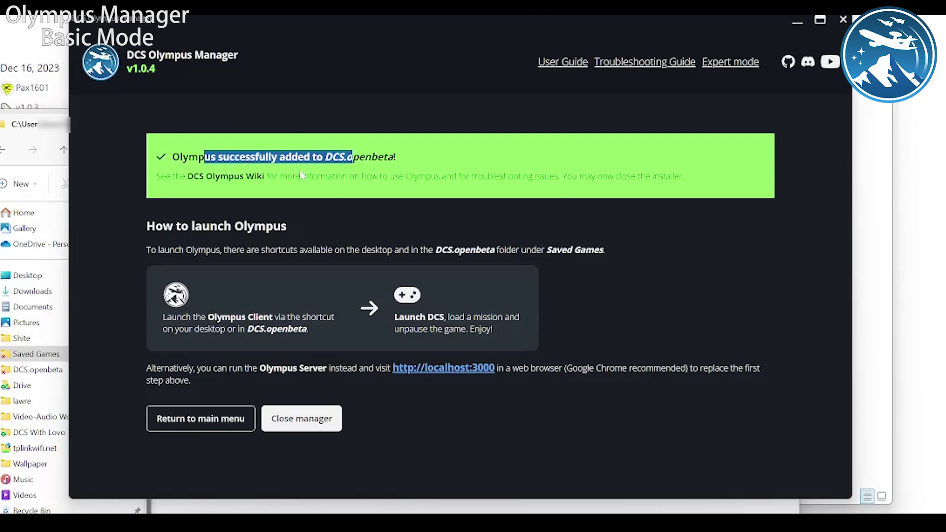
{"action": "left_click_drag", "start_coordinate": [171, 176], "coordinate": [689, 179]}
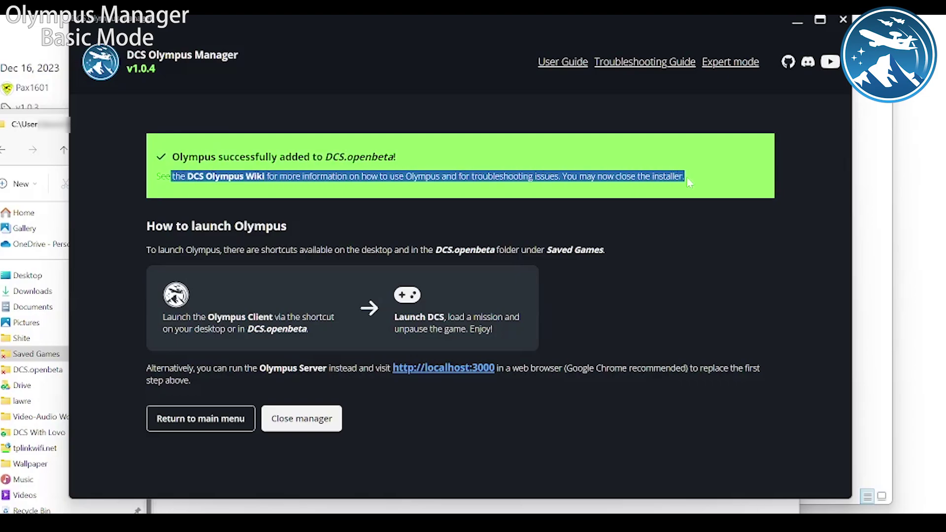
{"action": "left_click", "coordinate": [282, 202]}
{"action": "left_click_drag", "start_coordinate": [146, 250], "coordinate": [573, 250]}
{"action": "left_click_drag", "start_coordinate": [181, 317], "coordinate": [307, 329]}
{"action": "left_click", "coordinate": [315, 333]}
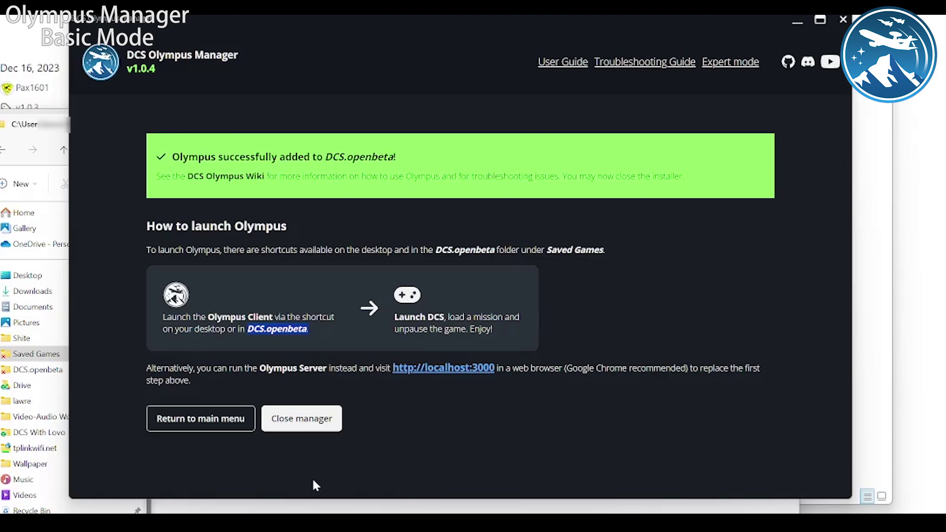
Return to the main menu and inspect the DCS.openbeta instance's settings, opening its edit wizard and backing out.
{"action": "left_click", "coordinate": [204, 422]}
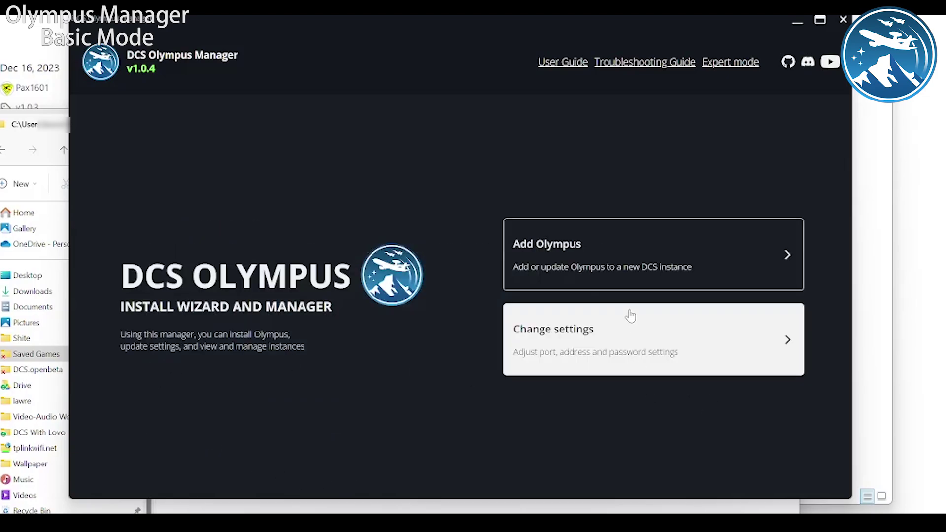
{"action": "left_click", "coordinate": [634, 338]}
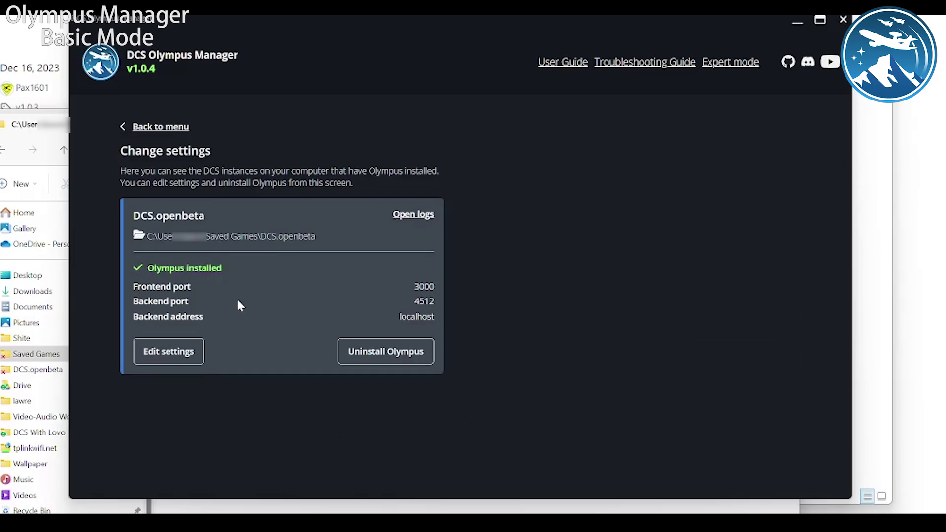
{"action": "left_click", "coordinate": [164, 361]}
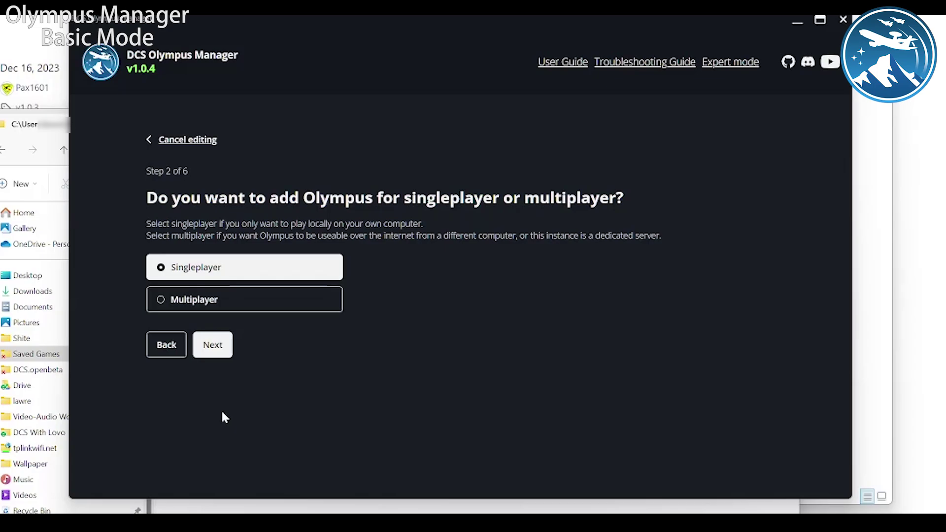
{"action": "left_click", "coordinate": [157, 355]}
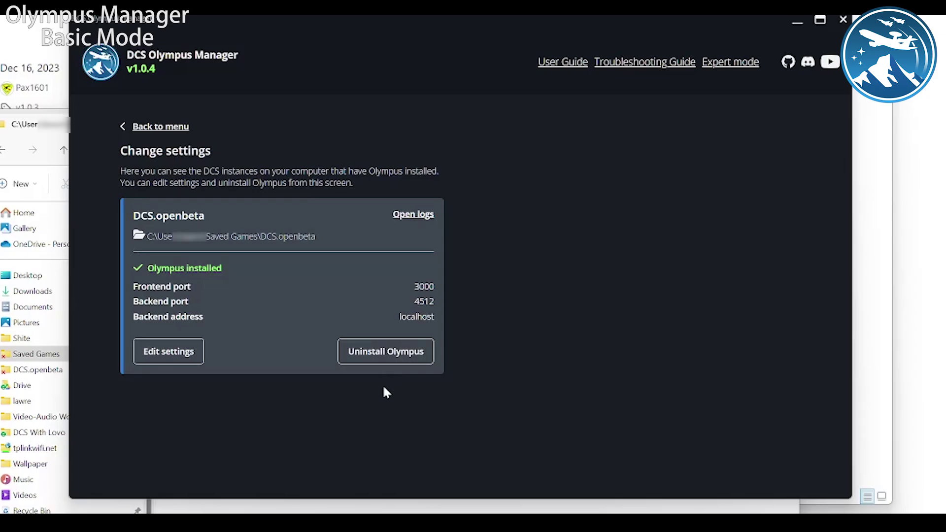
Open the DCS.openbeta instance's logs, look through dcs.log and close the log window.
{"action": "left_click", "coordinate": [402, 221]}
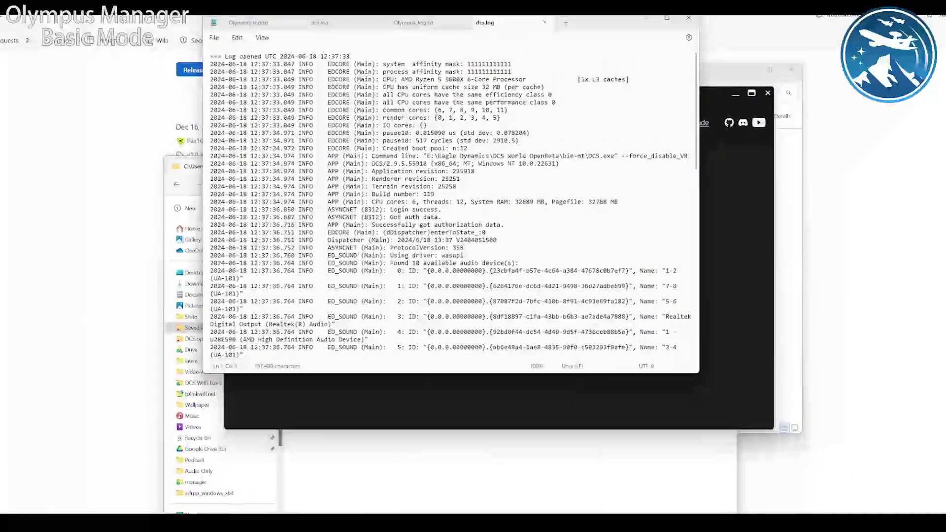
{"action": "scroll", "coordinate": [451, 207], "scroll_direction": "down", "scroll_amount": 20}
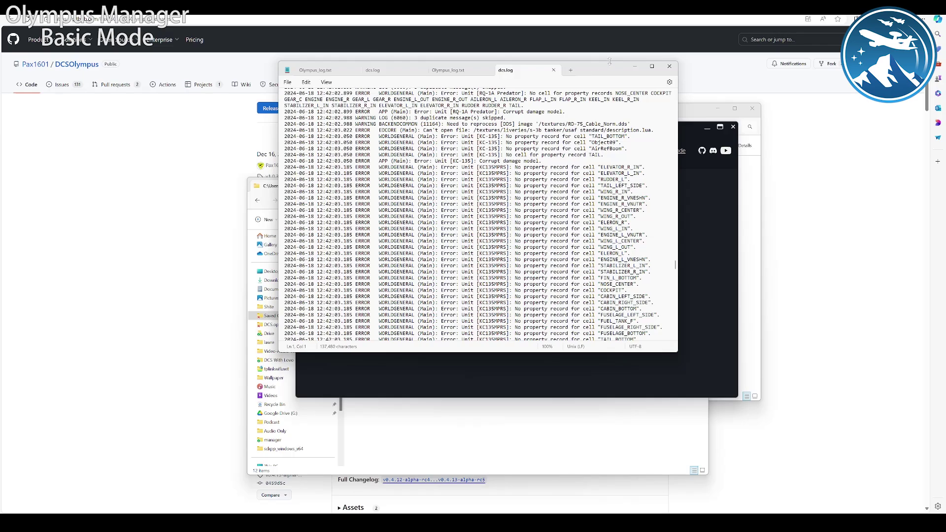
{"action": "left_click", "coordinate": [669, 66]}
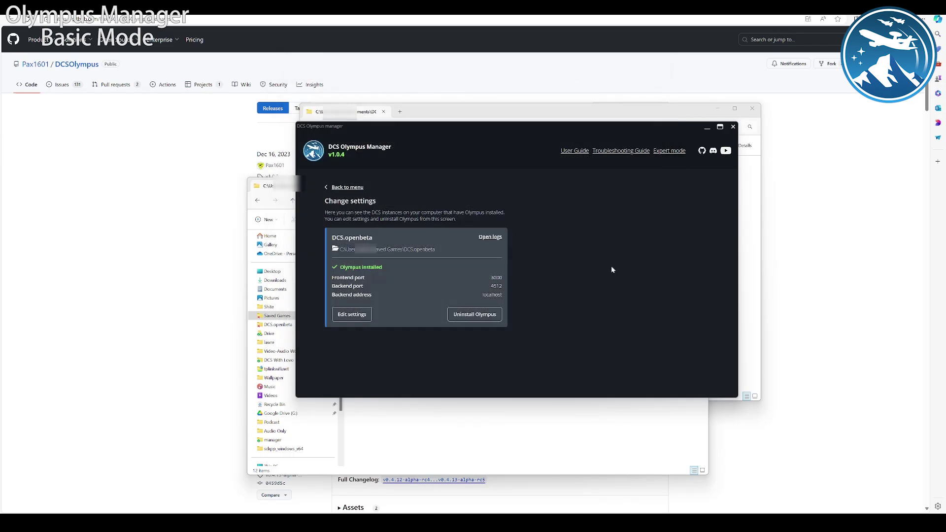